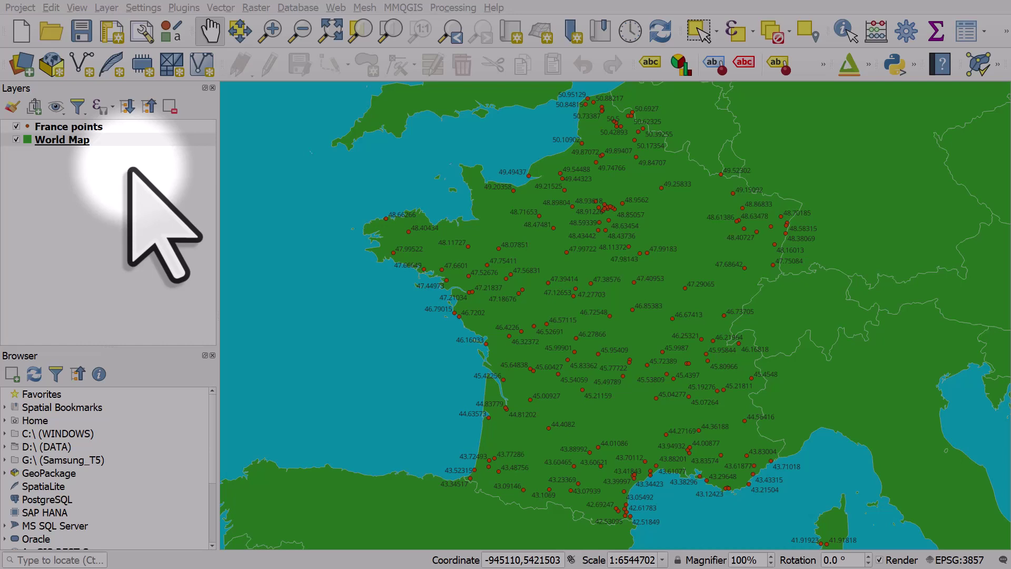
Select the France points layer in the Layers panel
click(111, 126)
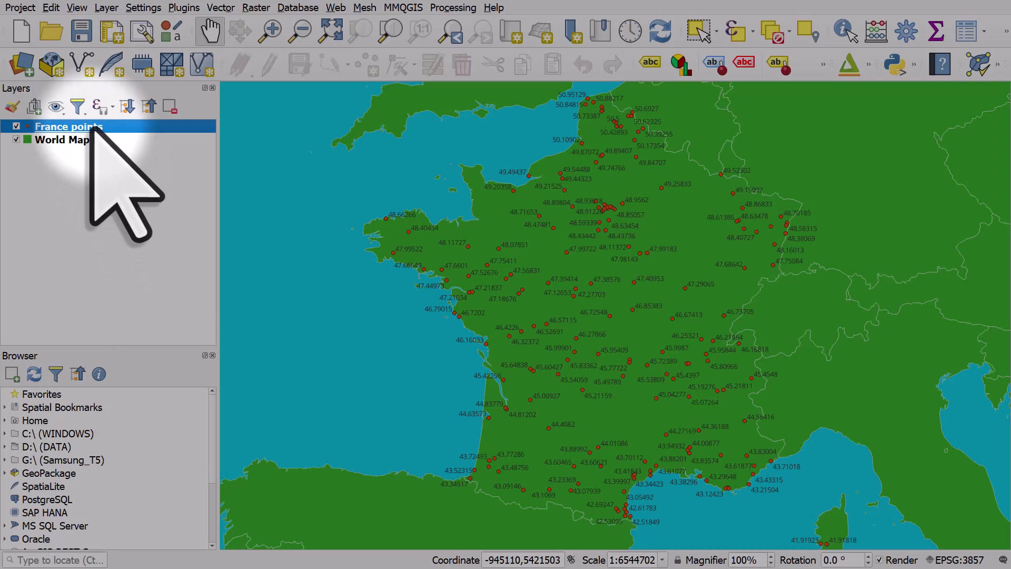
Show the France points layer's label settings, which use single labels from the lat field
double_click(71, 127)
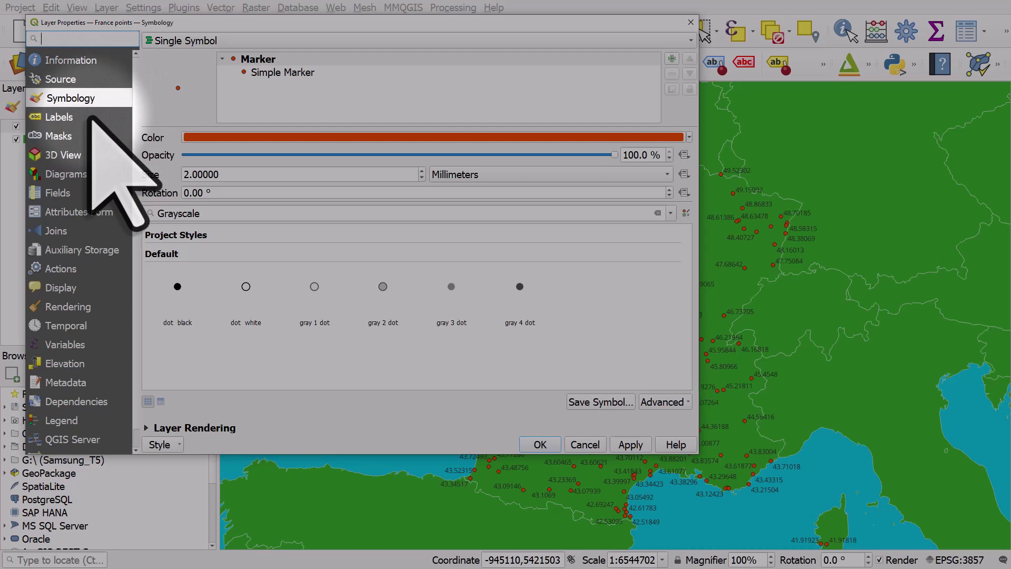
click(92, 119)
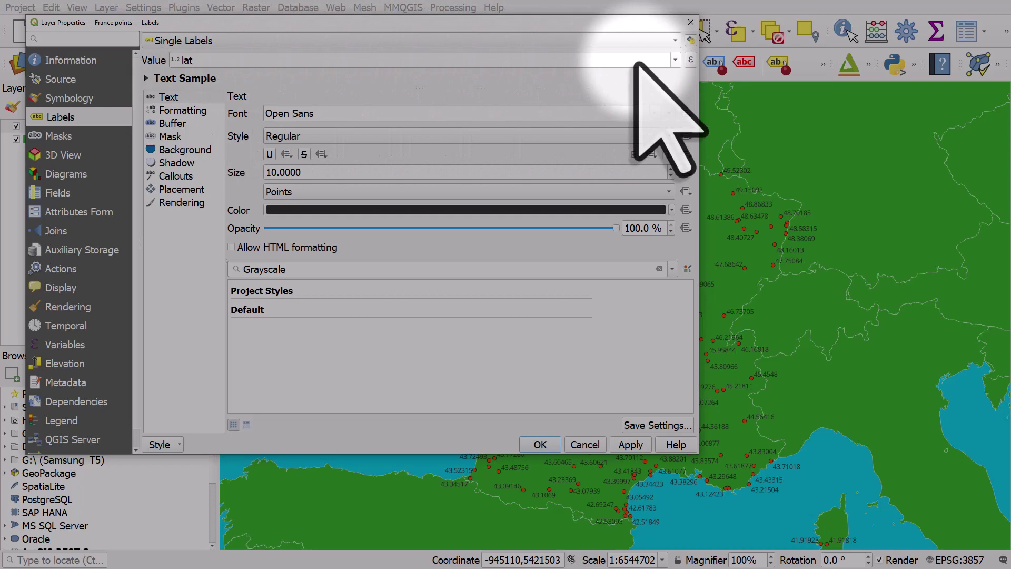
Write the label value expression format_number("lat",2,'fr') in the Expression Dialog
click(690, 60)
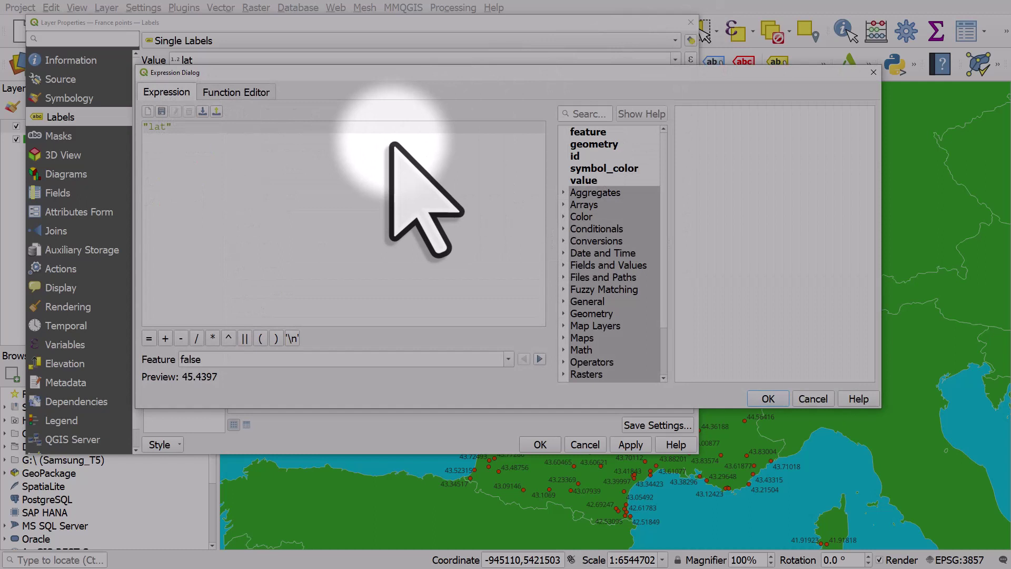
text(format)
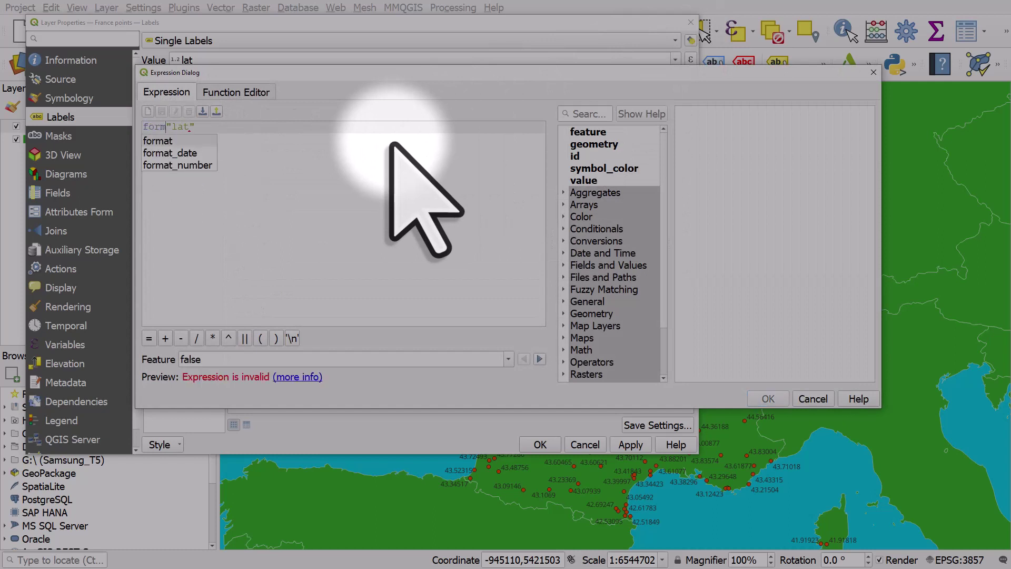
text(_)
text(nu)
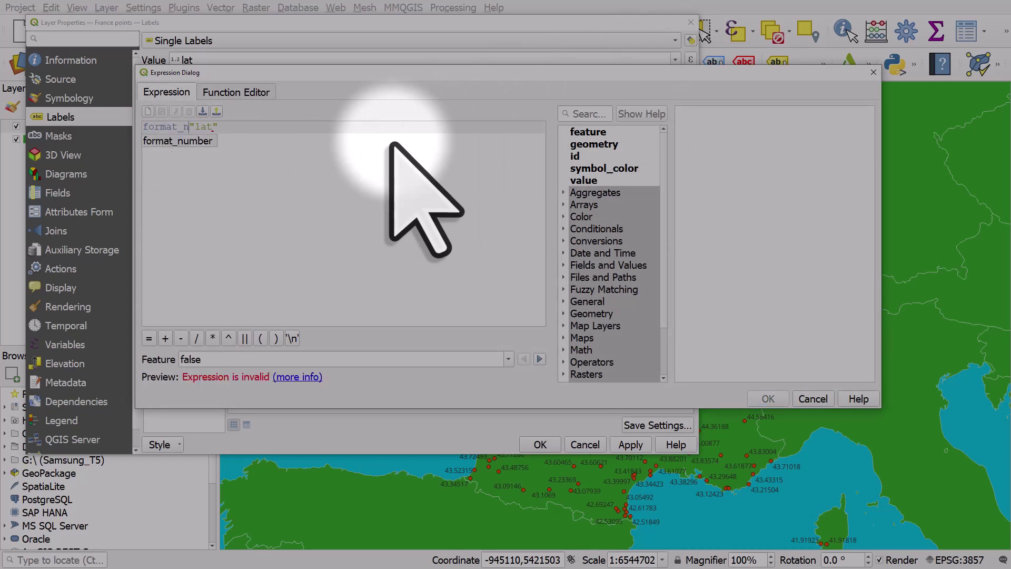
text(mber()
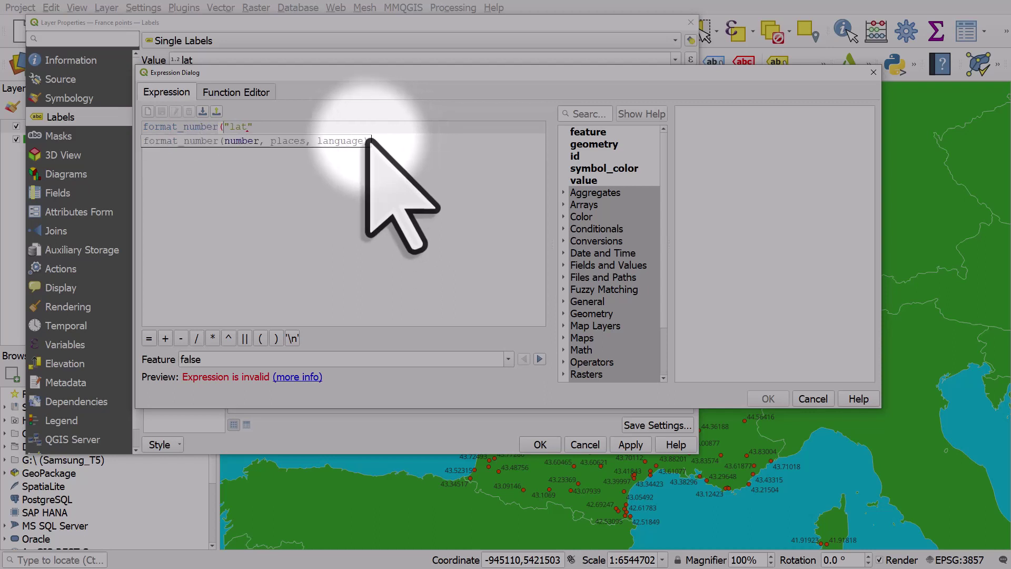
click(304, 130)
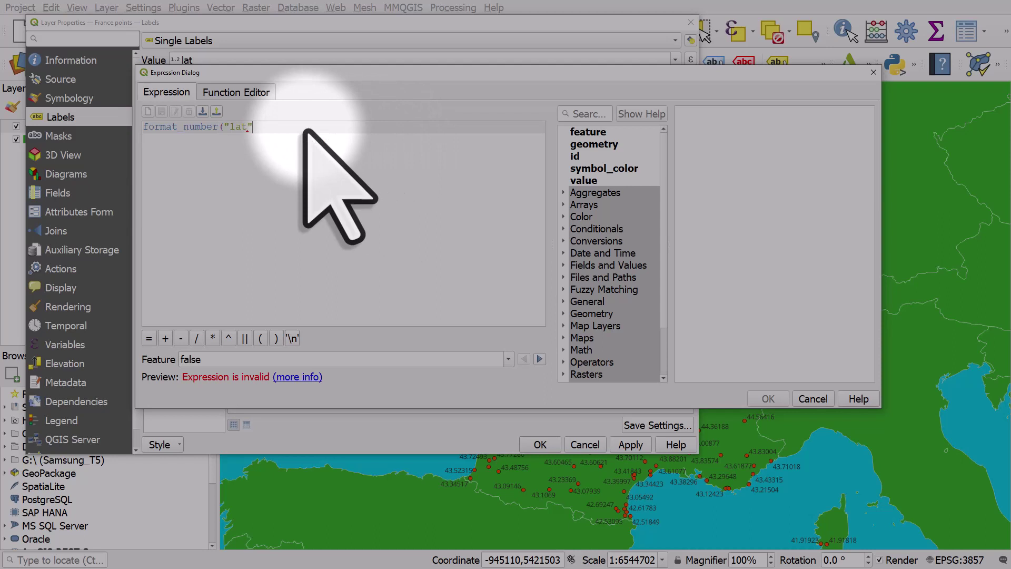
text(,)
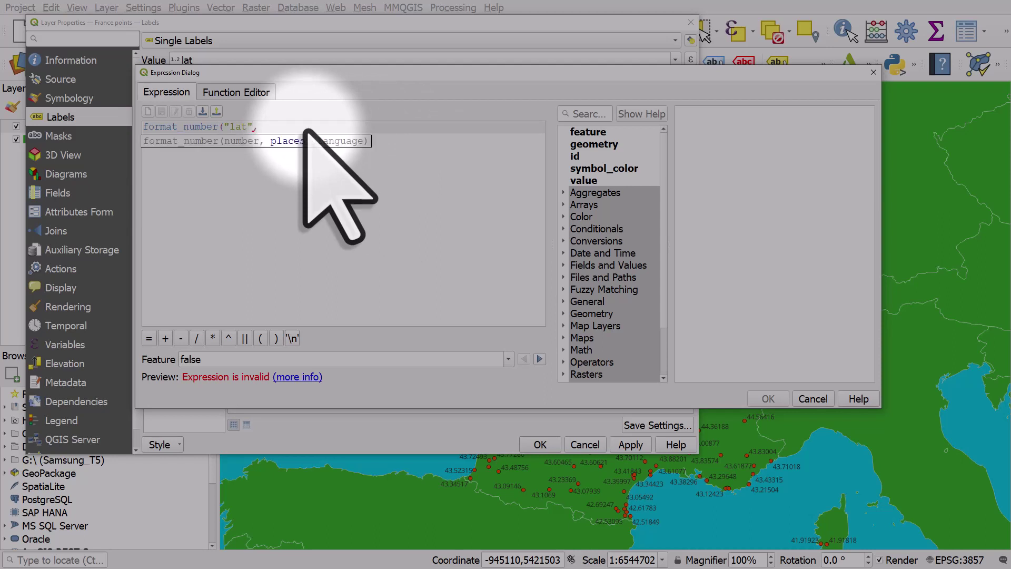
text(2)
text(,'fr')
key(BackSpace)
key(BackSpace)
key(BackSpace)
key(BackSpace)
text())
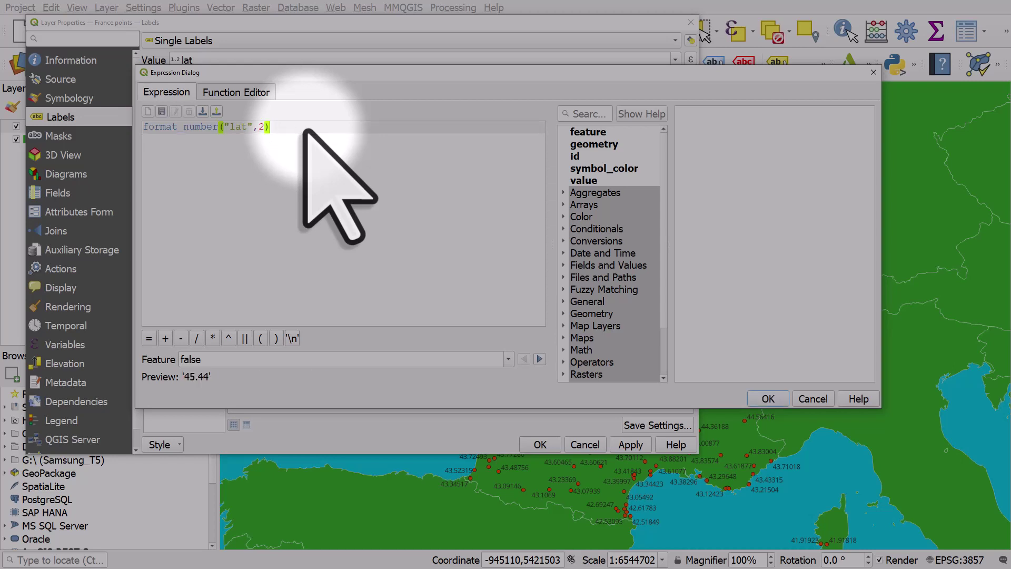
key(BackSpace)
text(,'fr)
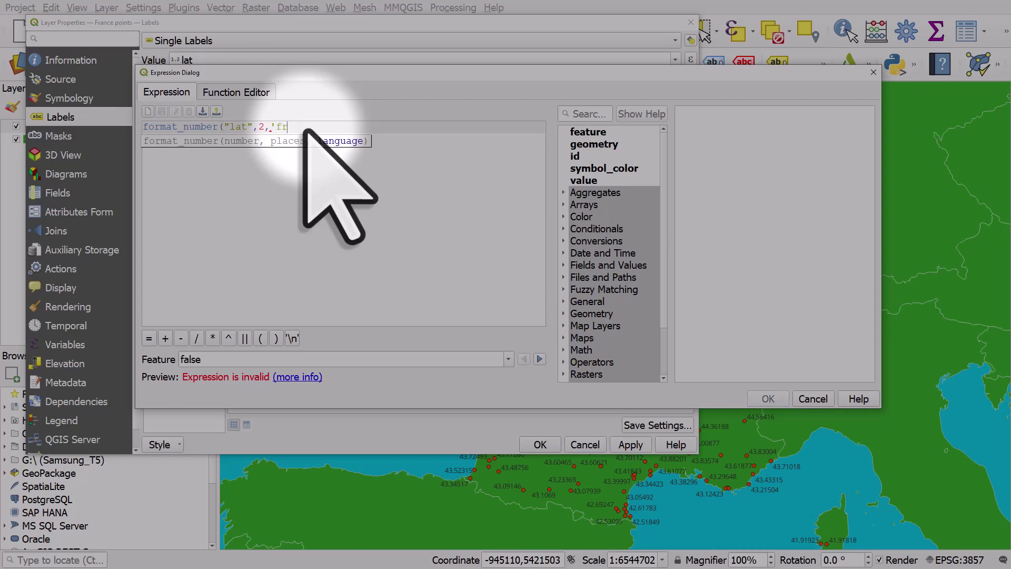
text('))
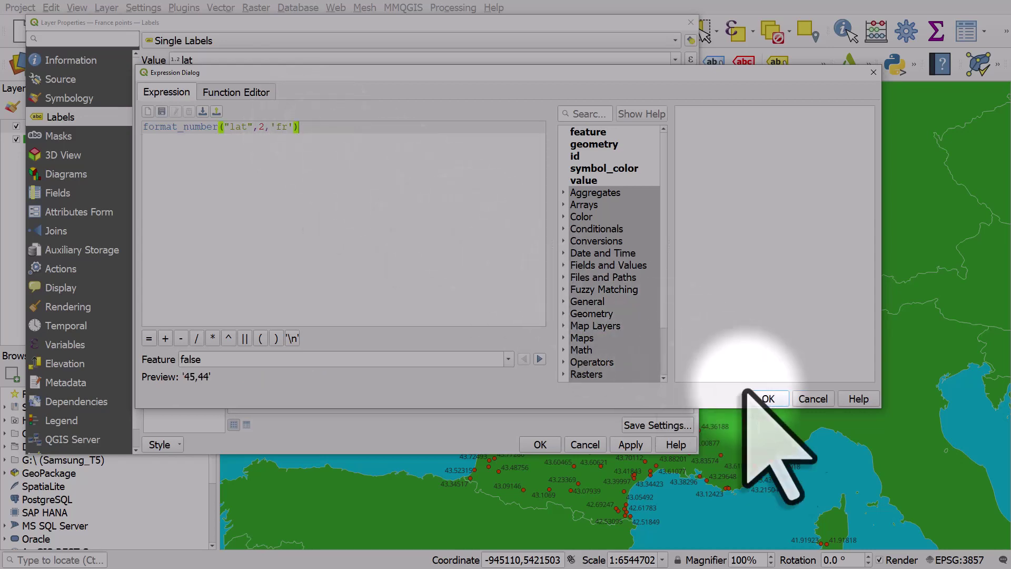
Confirm and apply format_number("lat",2,'fr') so labels show comma decimals like 43,52
click(767, 398)
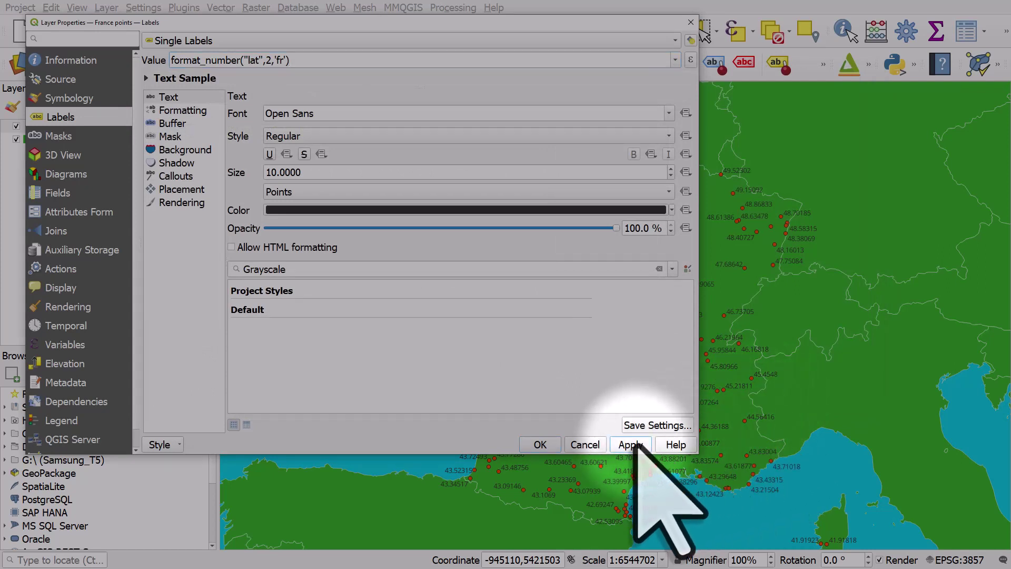
click(631, 444)
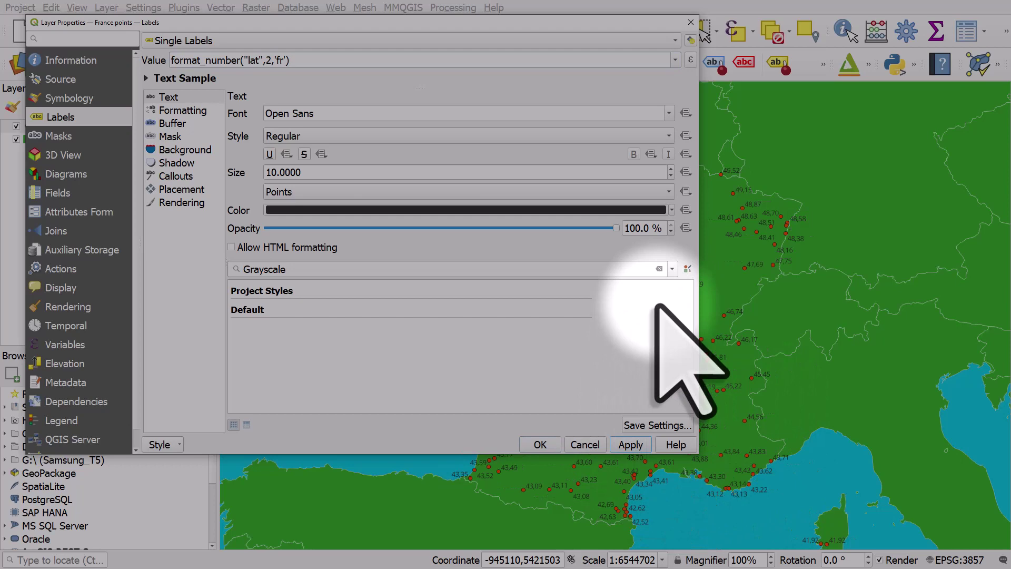
Edit the label expression to format_number("lat",1), removing the 'fr' locale
click(690, 60)
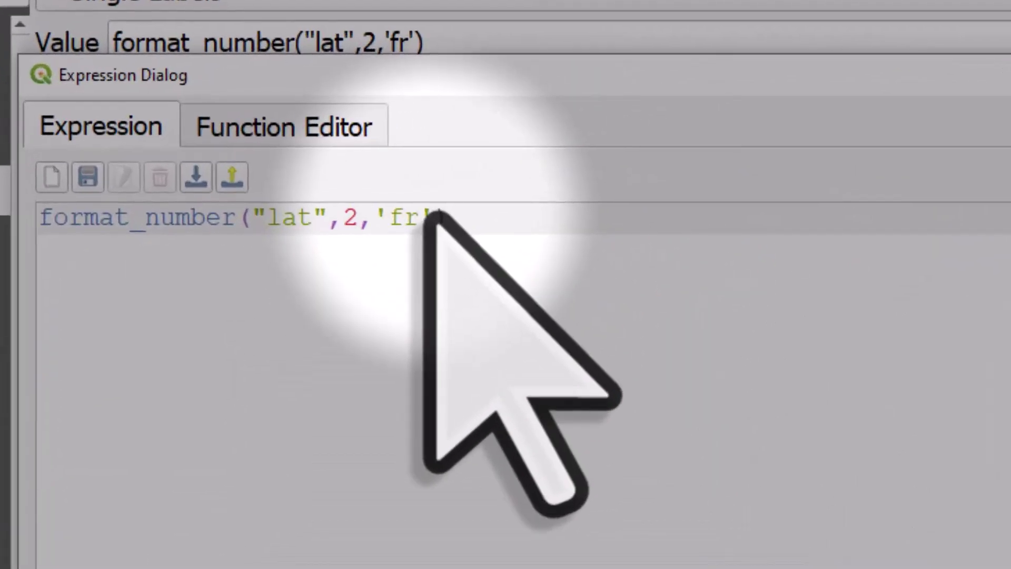
drag(435, 218, 375, 218)
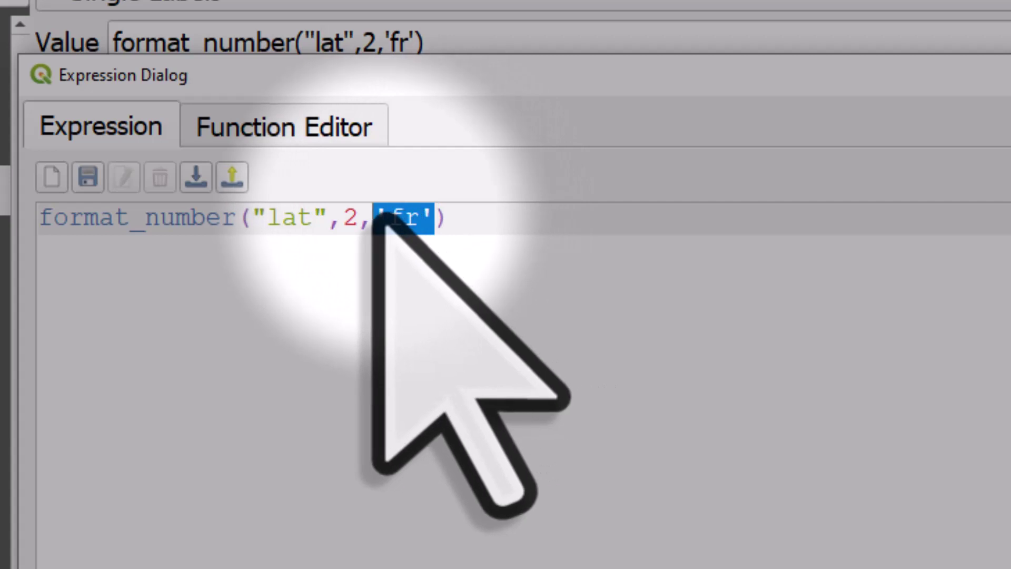
key(BackSpace)
key(BackSpace)
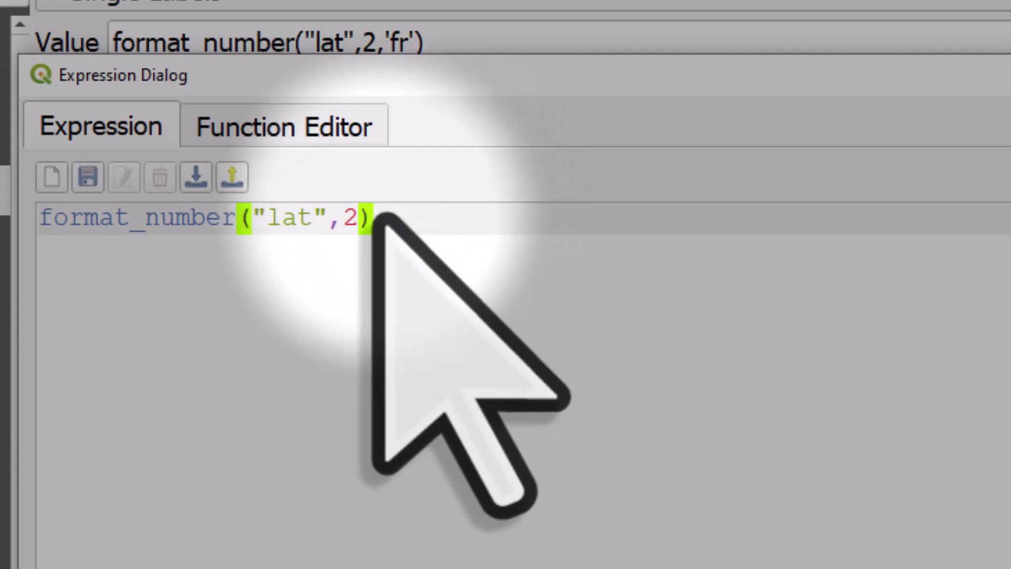
key(BackSpace)
text(1)
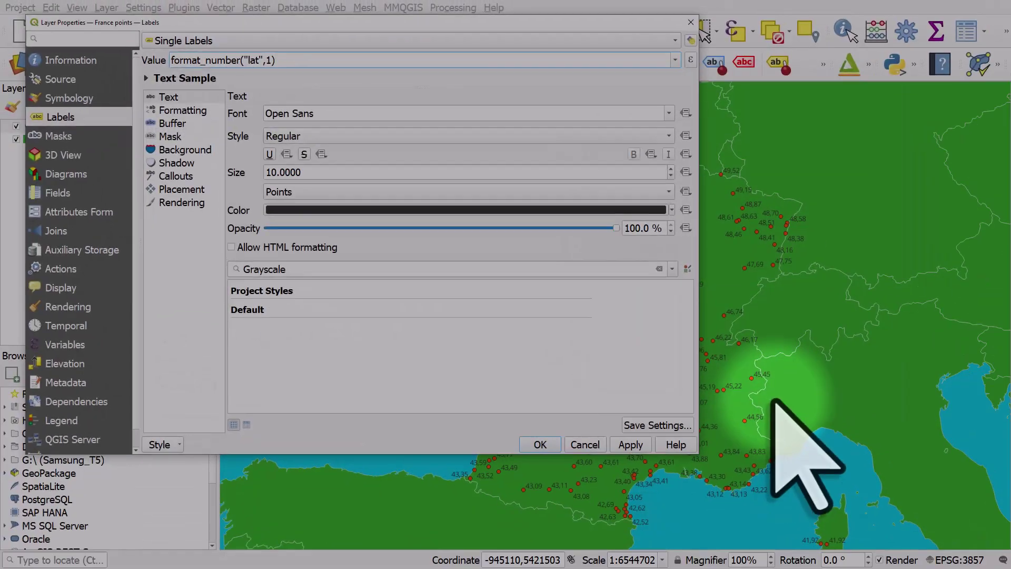
Apply the one-decimal labels, e.g. 48.4, and close Layer Properties
click(630, 445)
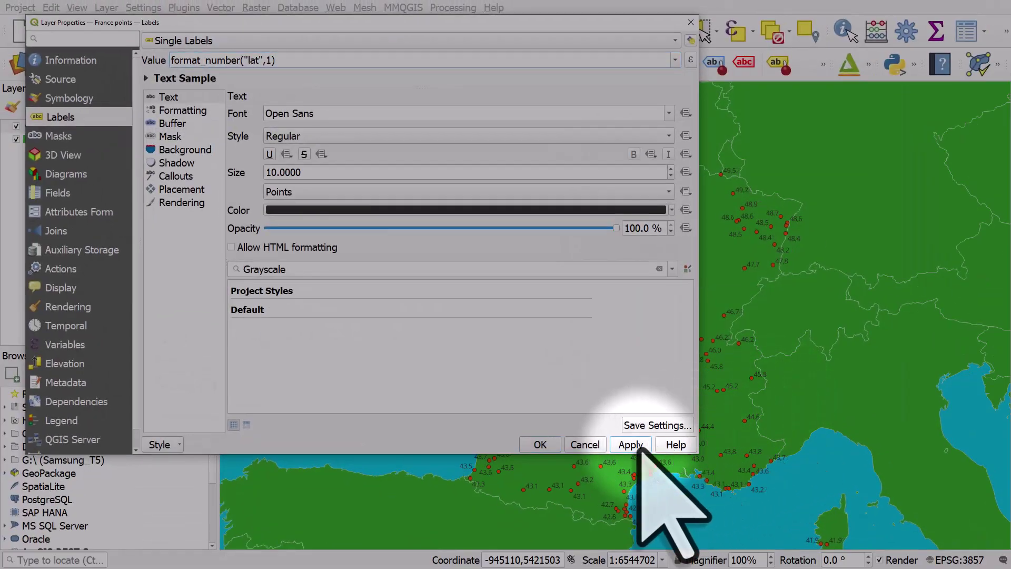
click(540, 445)
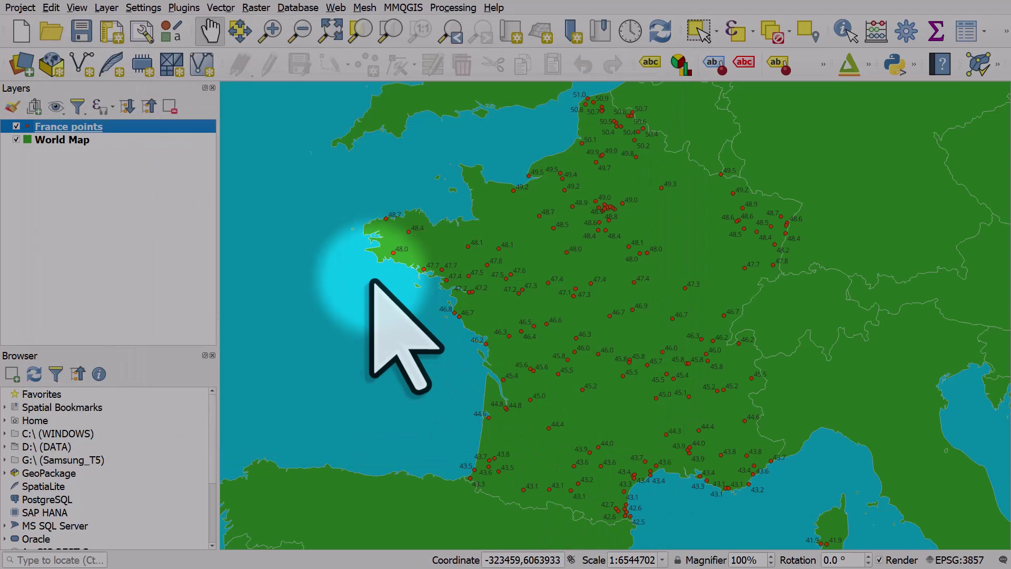